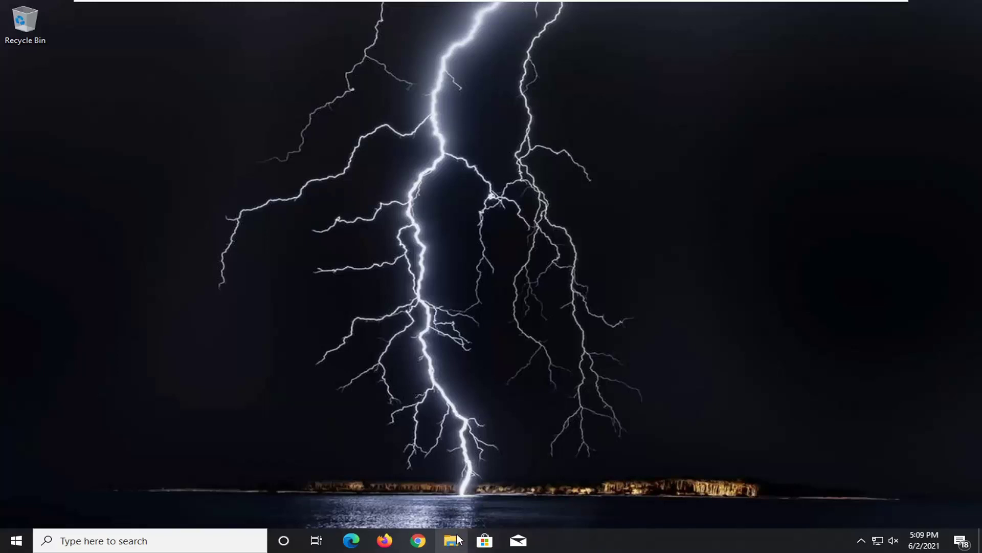
# Open File Explorer, reposition its window, and show This PC with Local Disk (C:).
pyautogui.click(457, 538)
pyautogui.moveTo(367, 140); pyautogui.dragTo(419, 81)
pyautogui.click(140, 241)
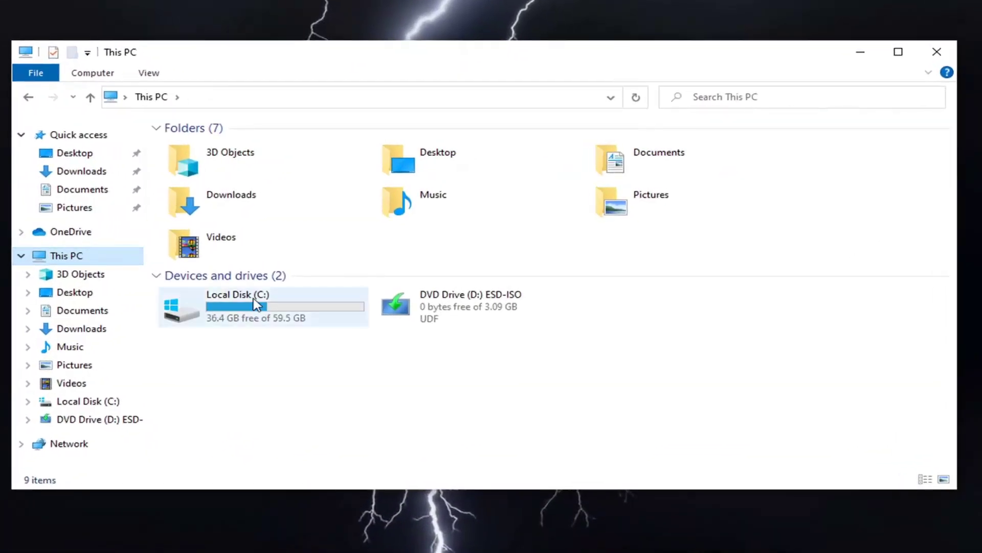
# Go from Local Disk (C:) into Windows, then into the ServiceProfiles folder.
pyautogui.moveTo(250, 307)
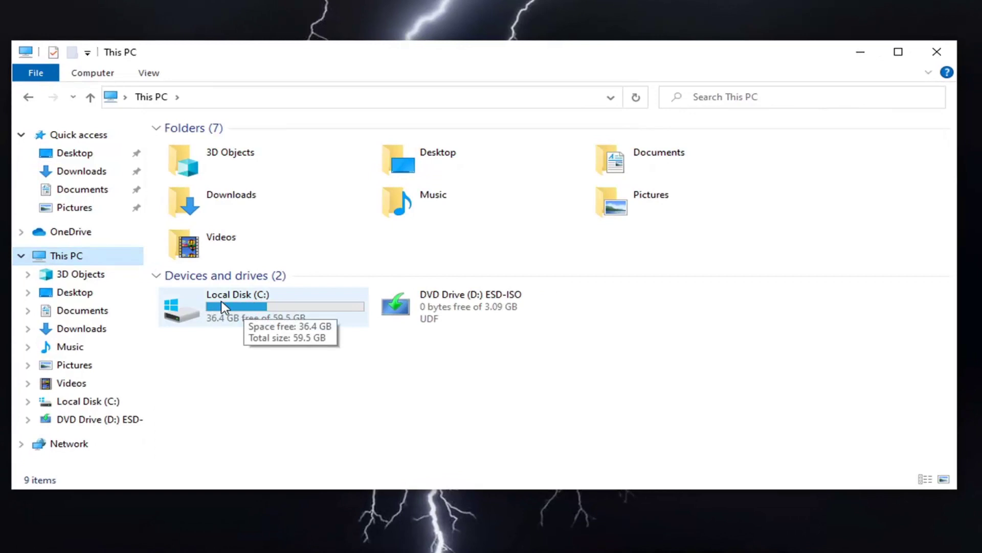
pyautogui.doubleClick(238, 320)
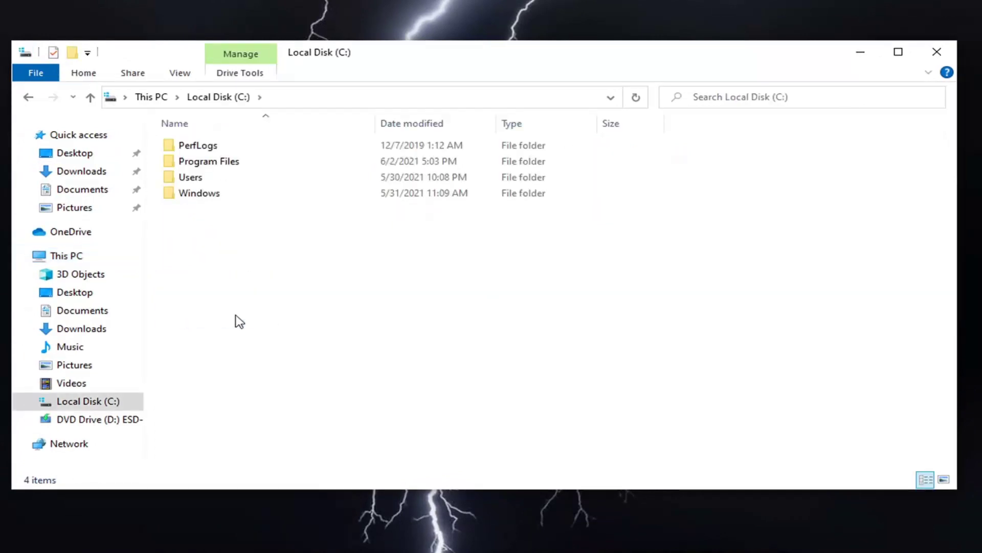
pyautogui.doubleClick(198, 194)
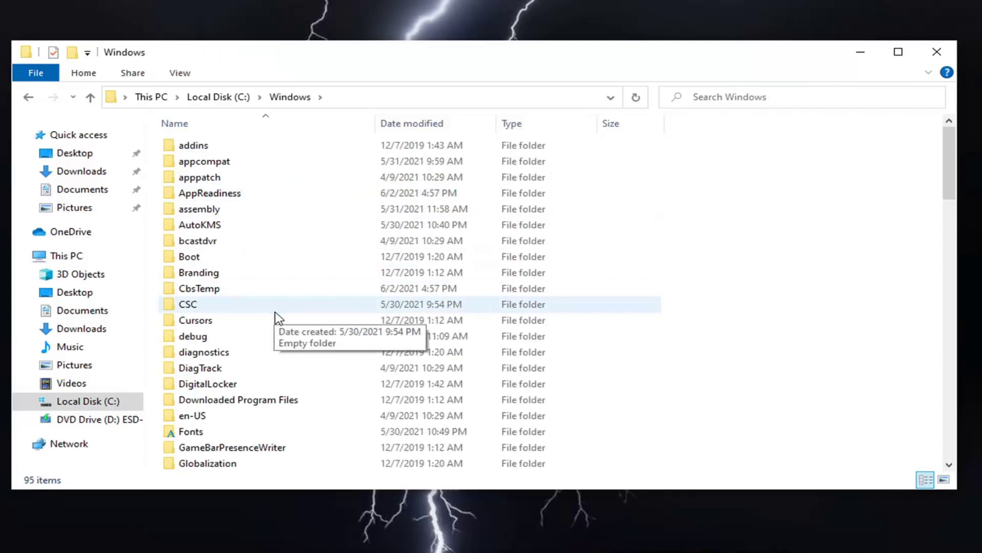
pyautogui.scroll(-11, 287, 322)
pyautogui.scroll(-2, 293, 376)
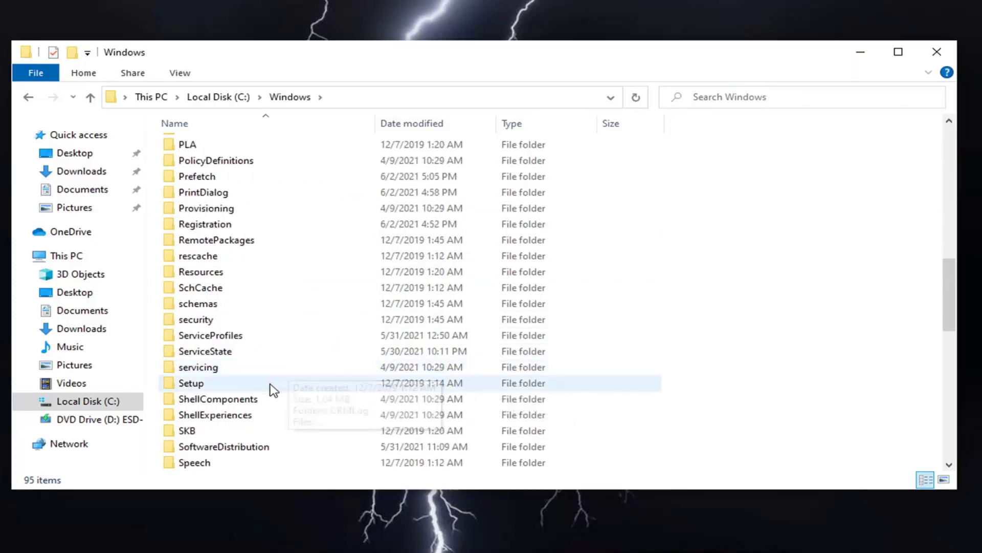
pyautogui.doubleClick(217, 335)
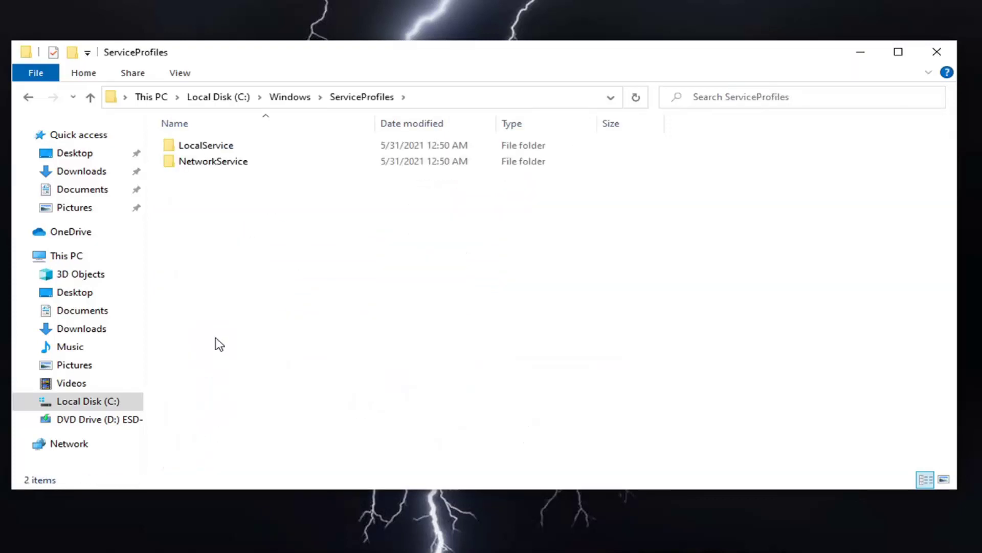
# Open LocalService with permanent access granted, and turn on Hidden items to reveal AppData.
pyautogui.doubleClick(205, 149)
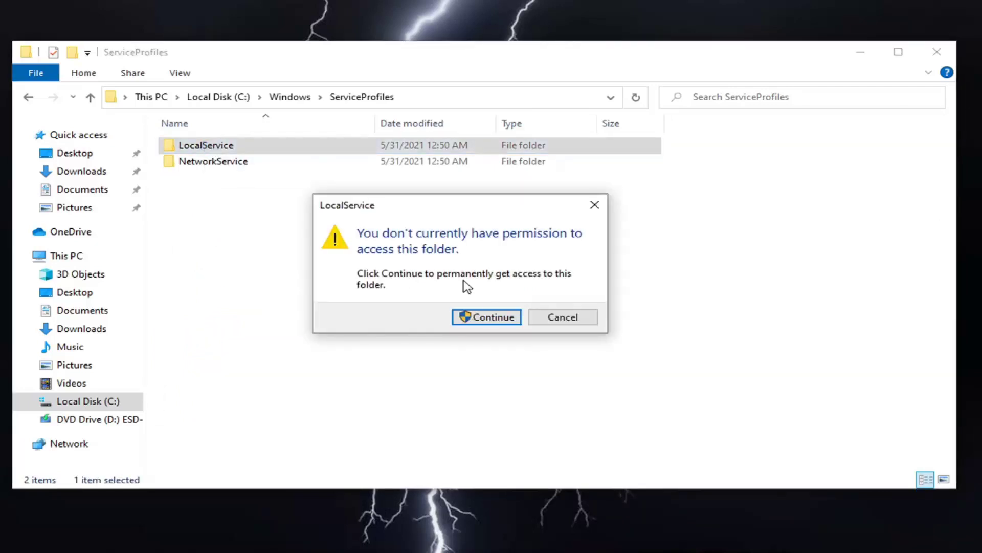
pyautogui.click(486, 318)
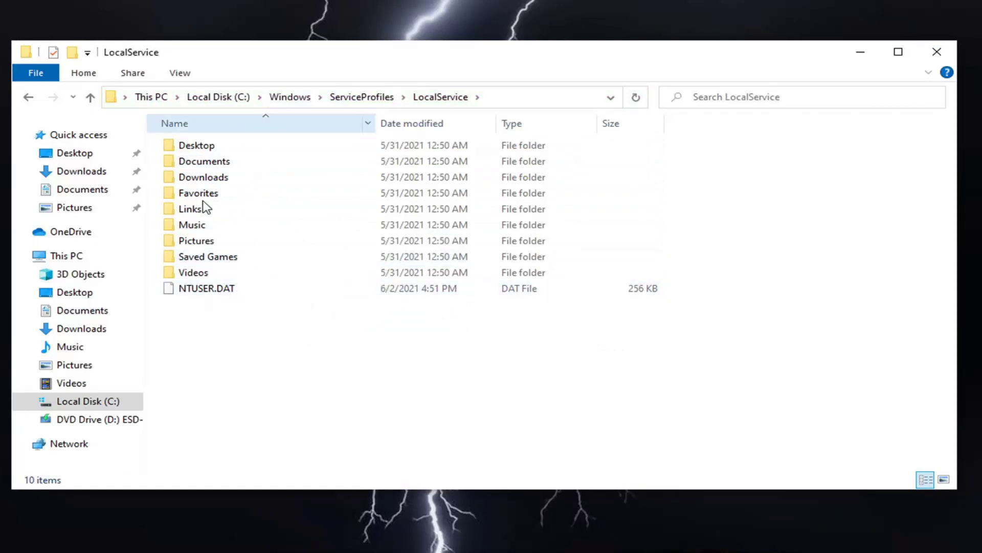
pyautogui.click(182, 74)
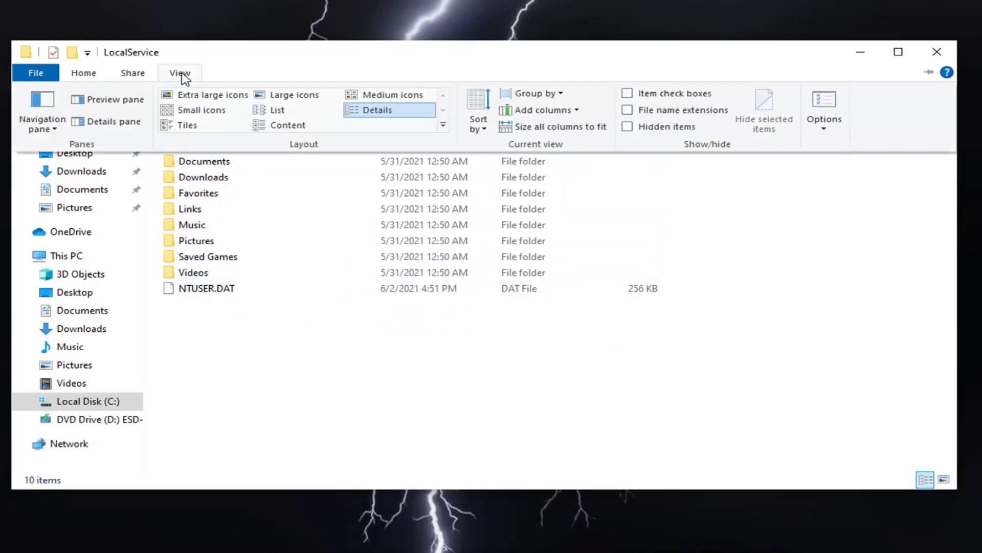
pyautogui.click(631, 128)
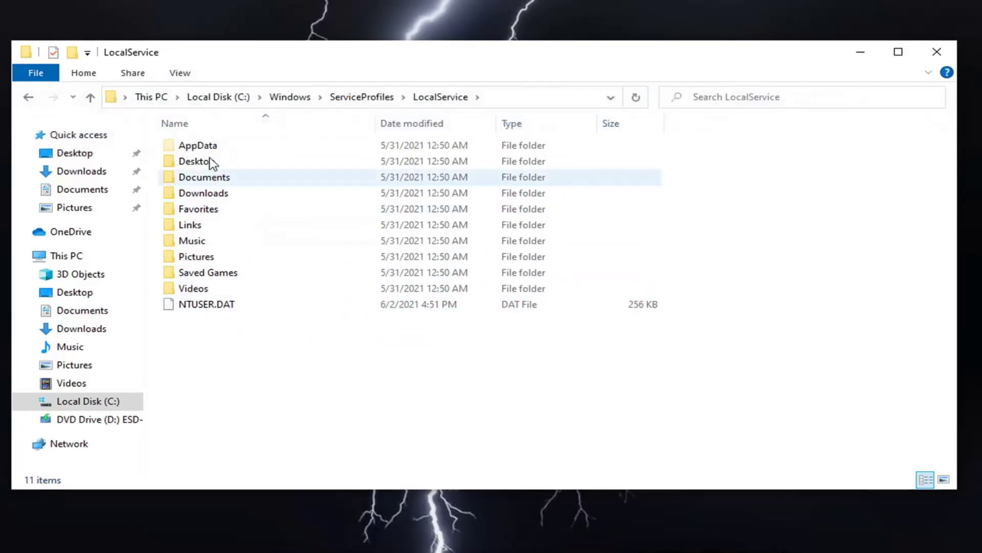
# Go into AppData, then Local, then the Microsoft folder inside LocalService.
pyautogui.doubleClick(192, 147)
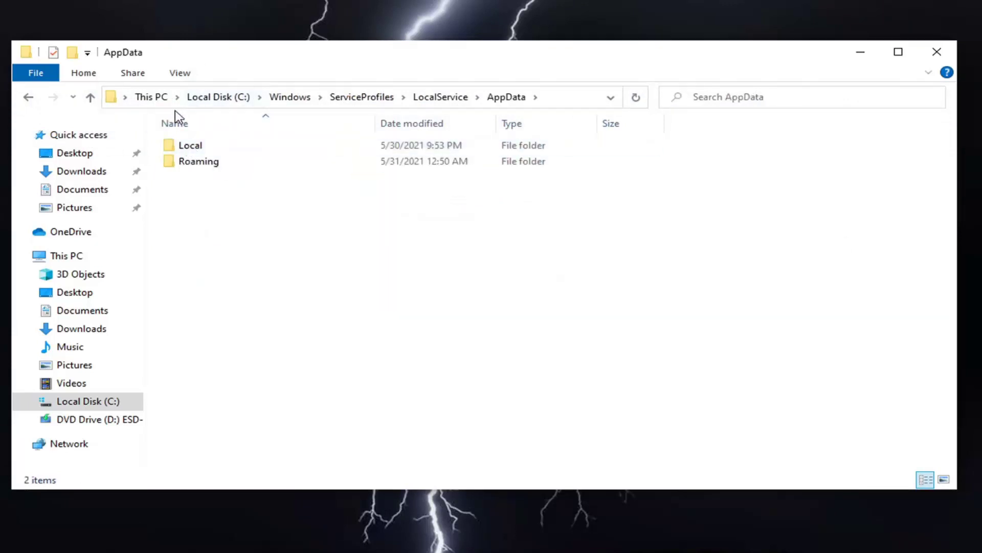
pyautogui.doubleClick(190, 146)
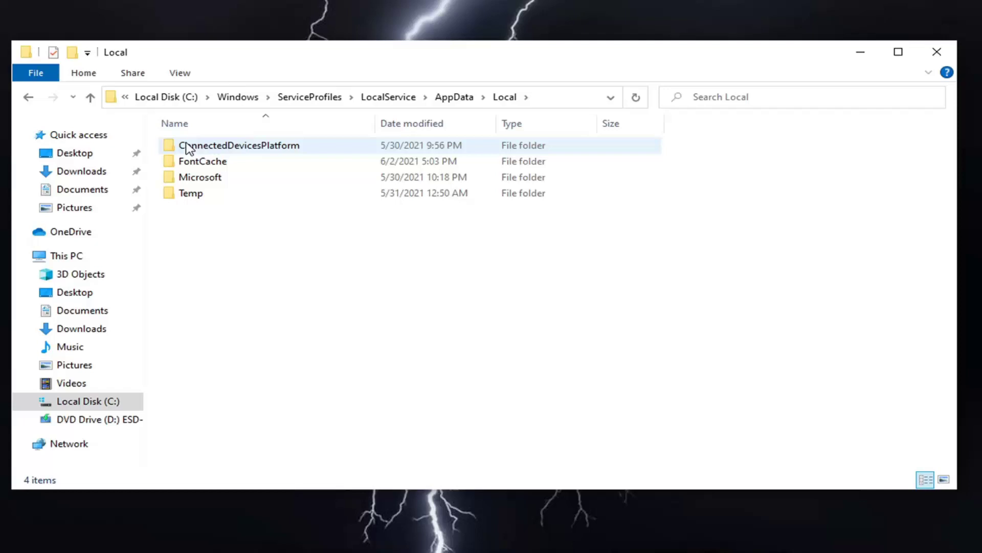
pyautogui.doubleClick(210, 187)
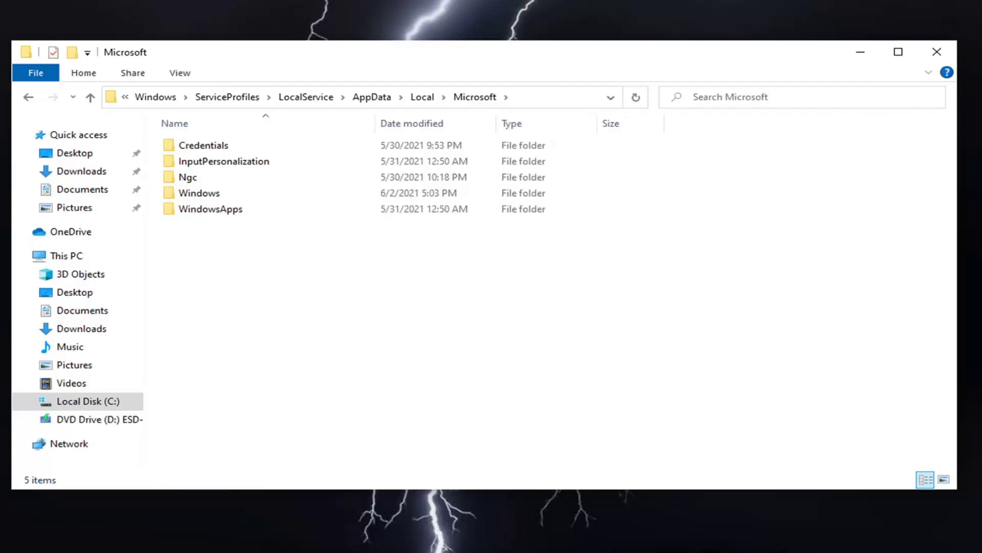
# Select the Ngc folder and bring up its context menu.
pyautogui.rightClick(212, 175)
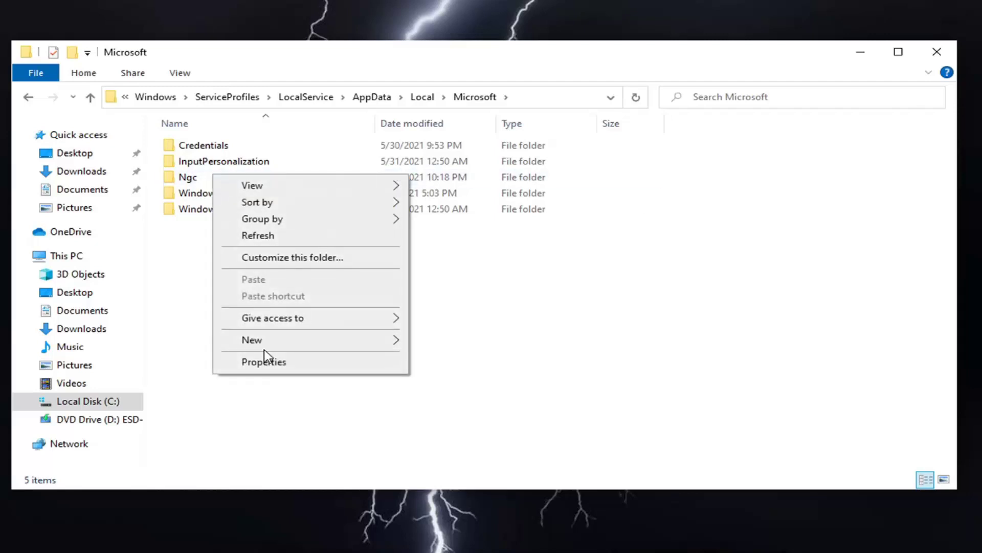
pyautogui.click(188, 181)
pyautogui.rightClick(187, 180)
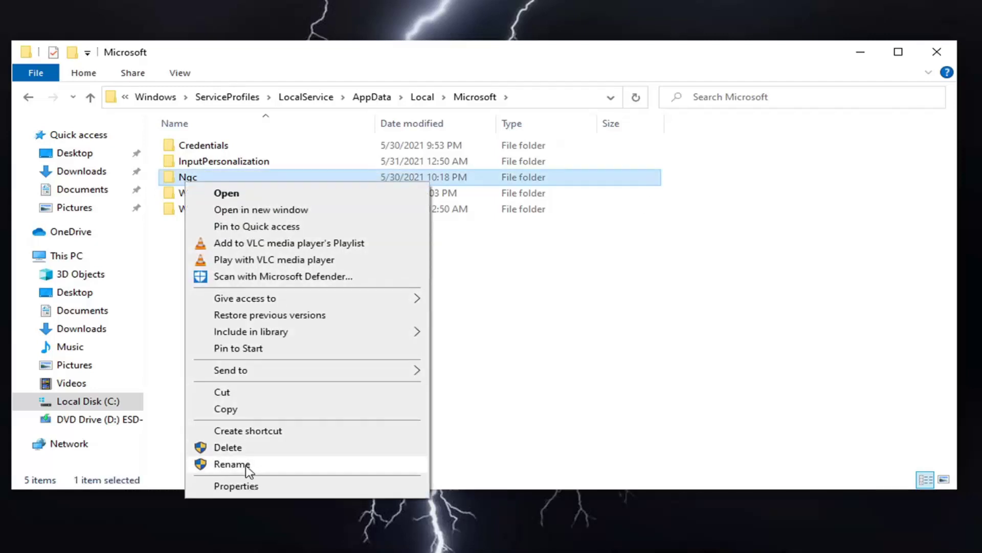
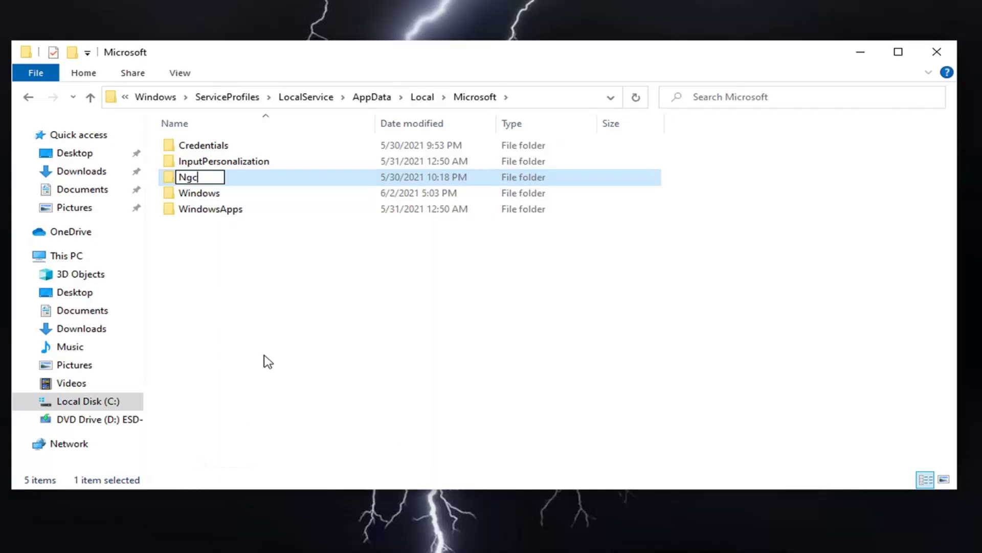
# Append '.old' to the Ngc folder's name so it reads Ngc.old.
pyautogui.write('.old')
# Confirm the Ngc.old rename with administrator approval, retry after access is denied, then cancel.
pyautogui.click(221, 321)
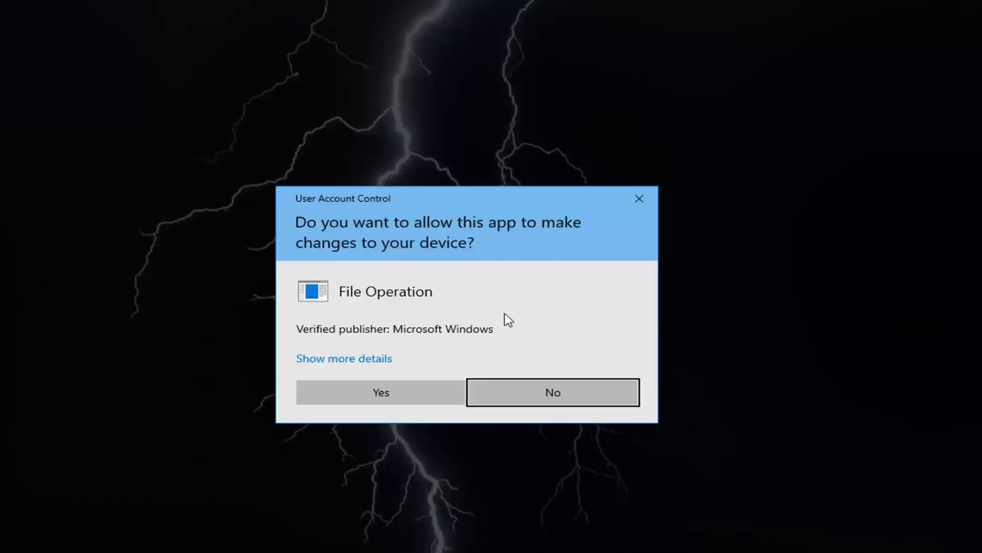
pyautogui.click(391, 394)
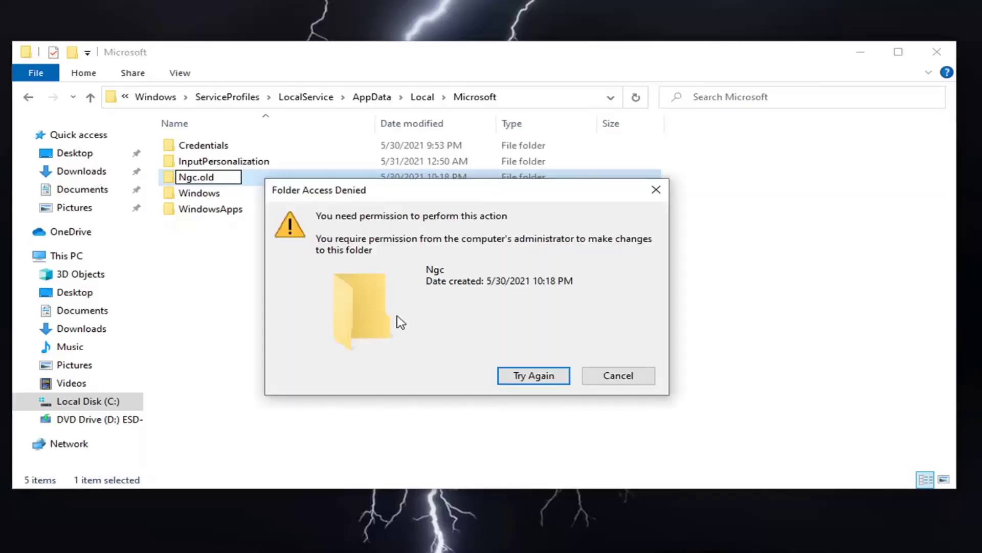
pyautogui.click(532, 377)
pyautogui.click(533, 378)
pyautogui.click(525, 379)
pyautogui.click(618, 376)
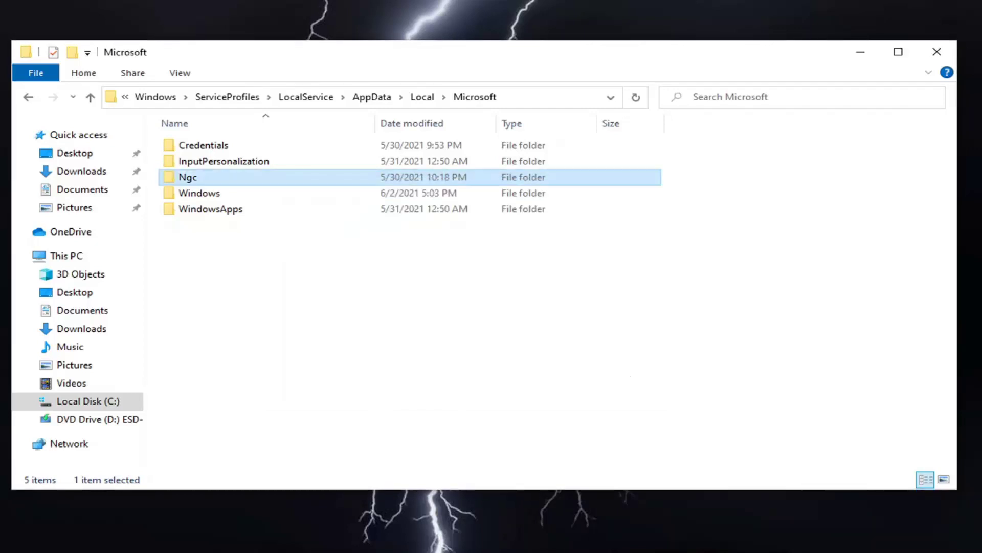
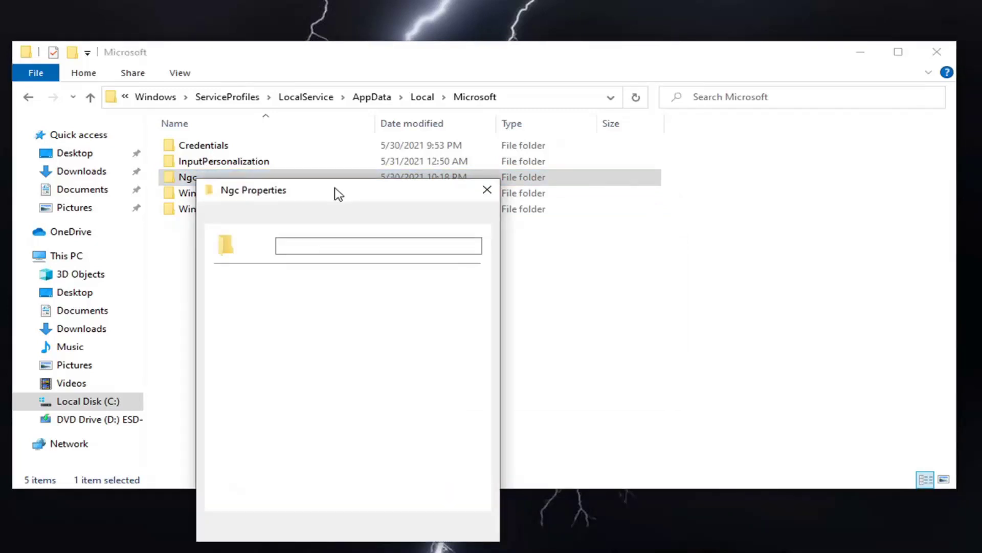
# Open the Security tab of the Ngc properties and bring up its Advanced security settings.
pyautogui.moveTo(337, 194); pyautogui.dragTo(389, 101)
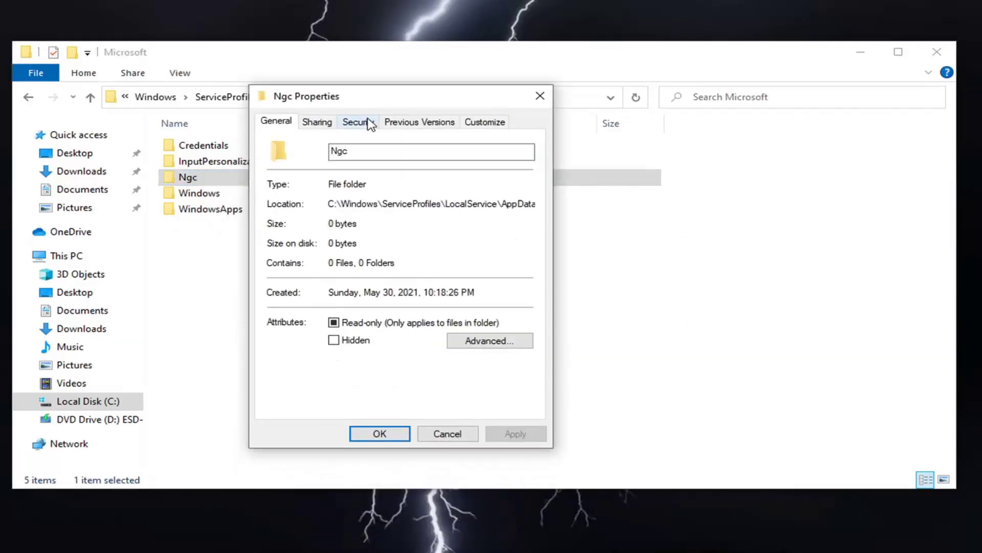
pyautogui.click(368, 123)
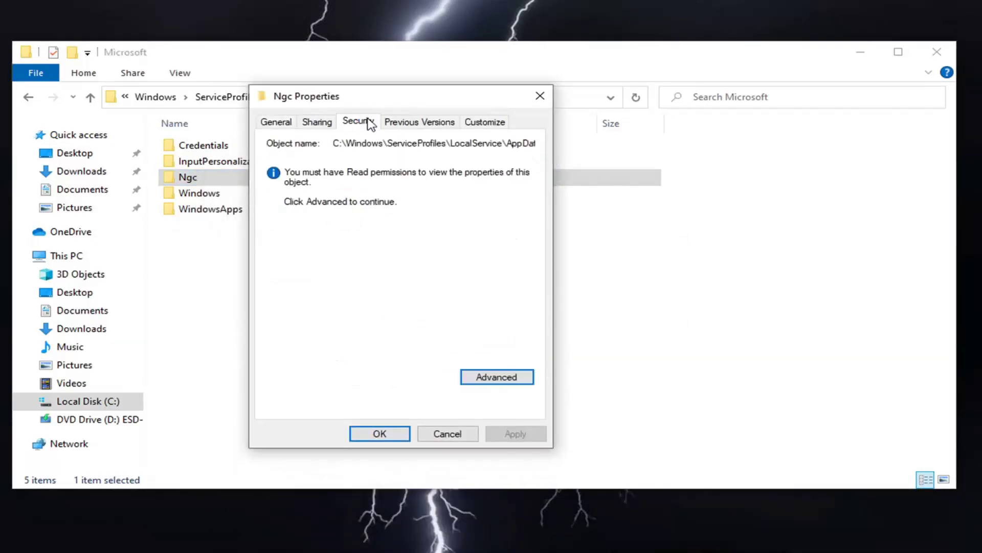
pyautogui.click(489, 380)
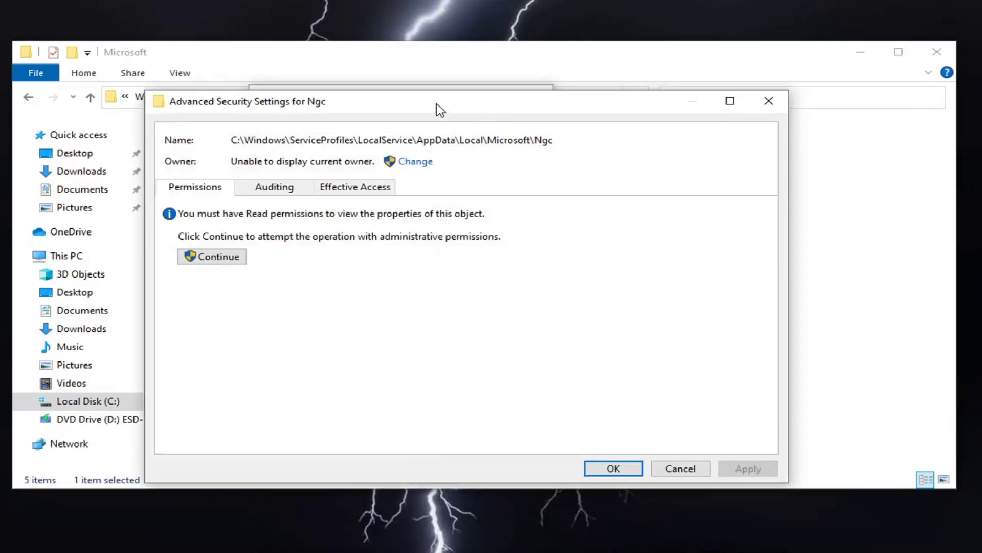
# Use the Change link beside Owner to start picking a new owner for Ngc.
pyautogui.moveTo(436, 107); pyautogui.dragTo(433, 87)
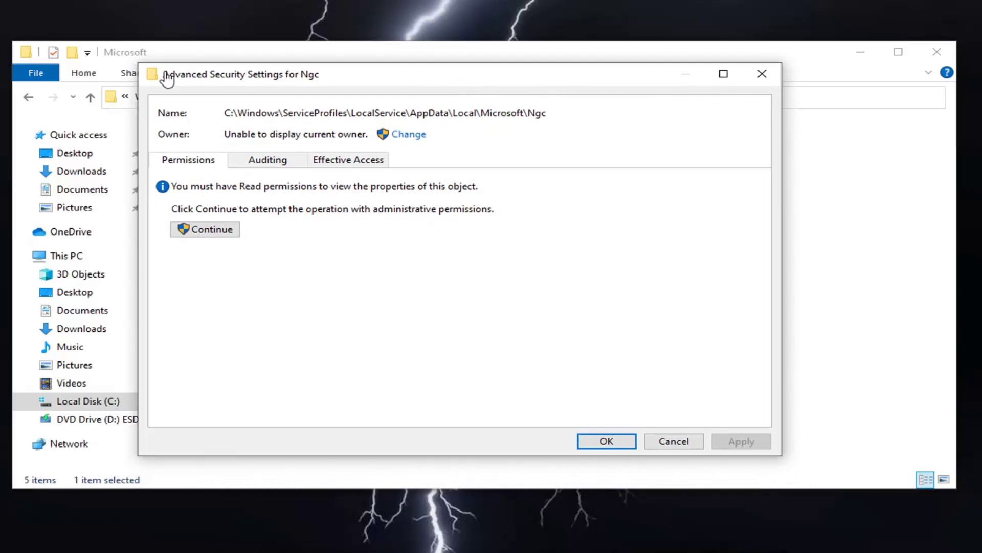
pyautogui.click(406, 134)
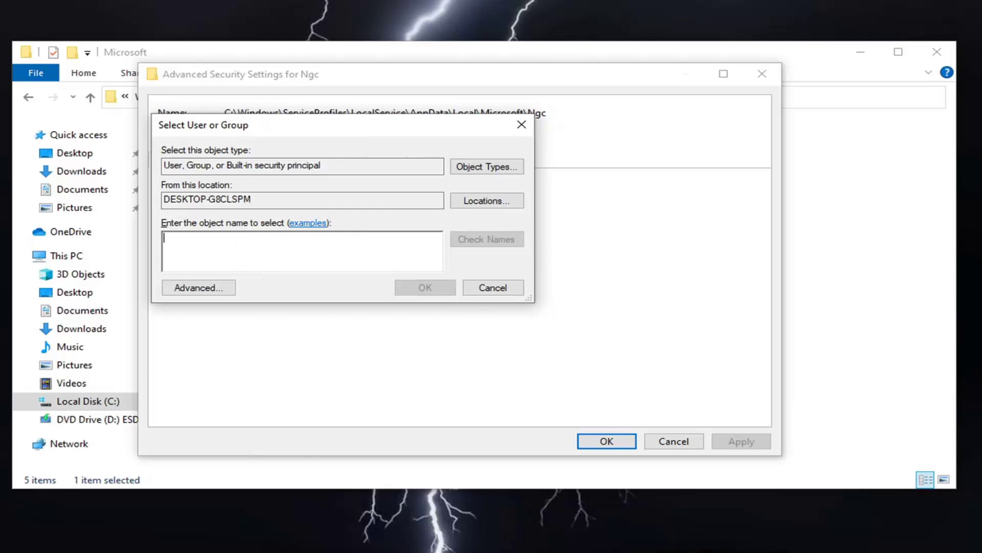
# Search all users and groups on this computer and choose the local user account as owner.
pyautogui.click(198, 287)
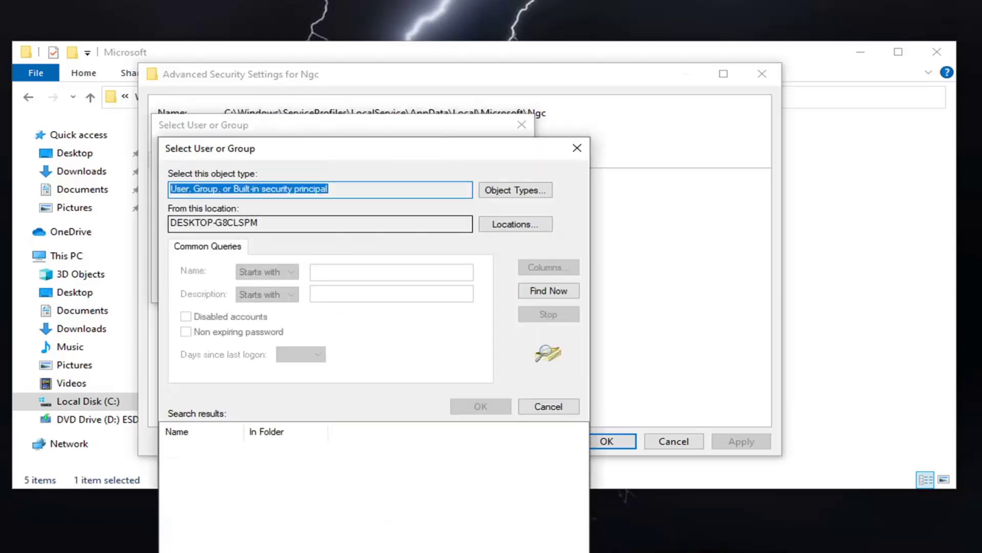
pyautogui.moveTo(321, 156); pyautogui.dragTo(328, 90)
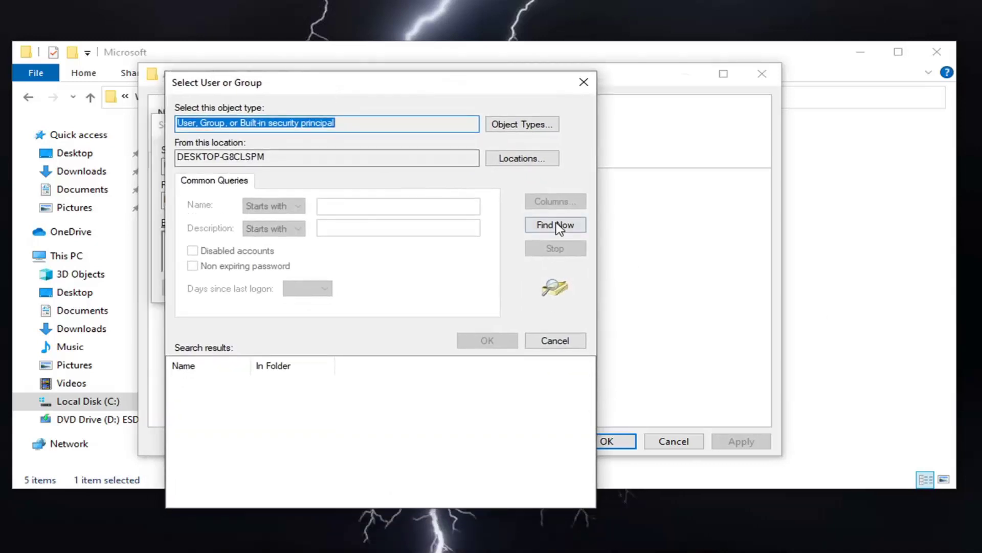
pyautogui.click(557, 226)
pyautogui.scroll(-3, 218, 429)
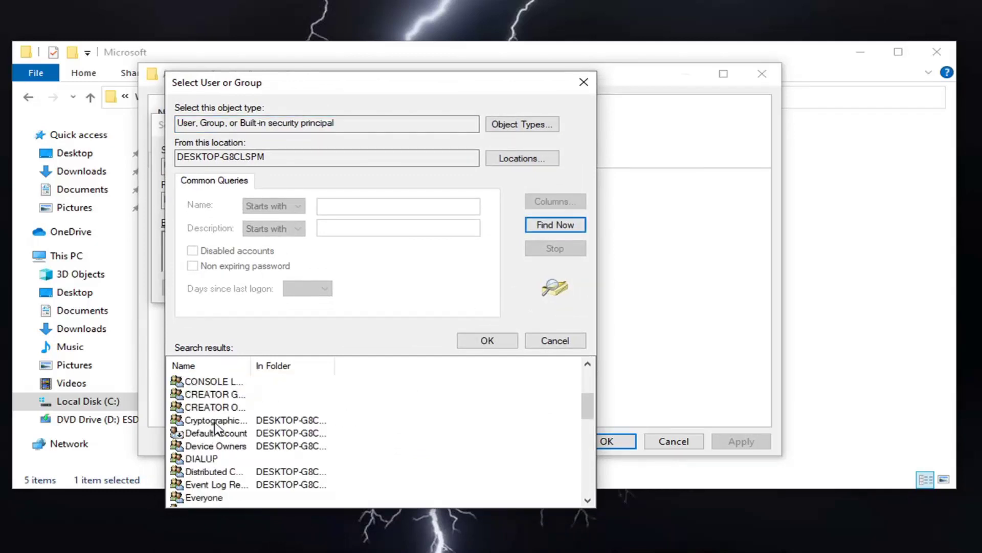
pyautogui.scroll(-6, 216, 429)
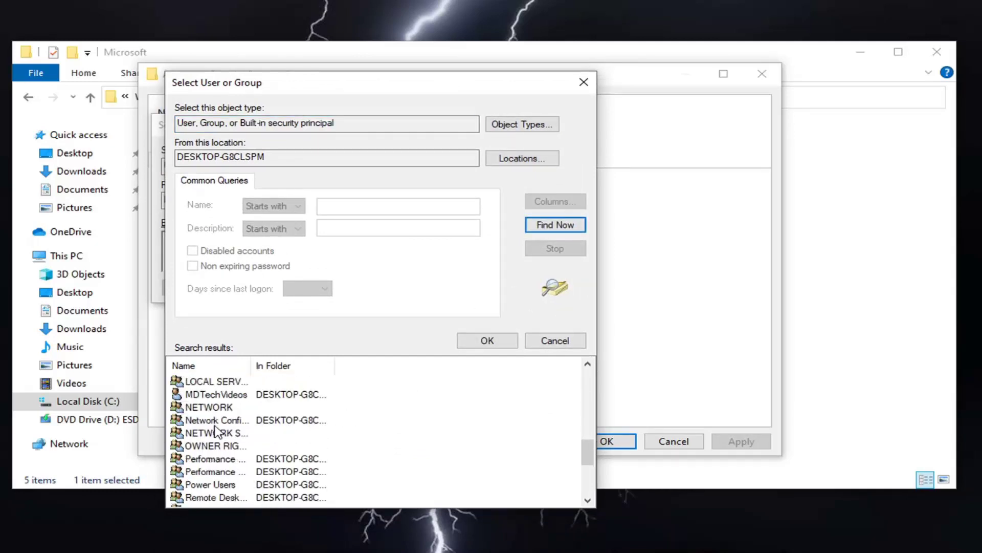
pyautogui.click(202, 395)
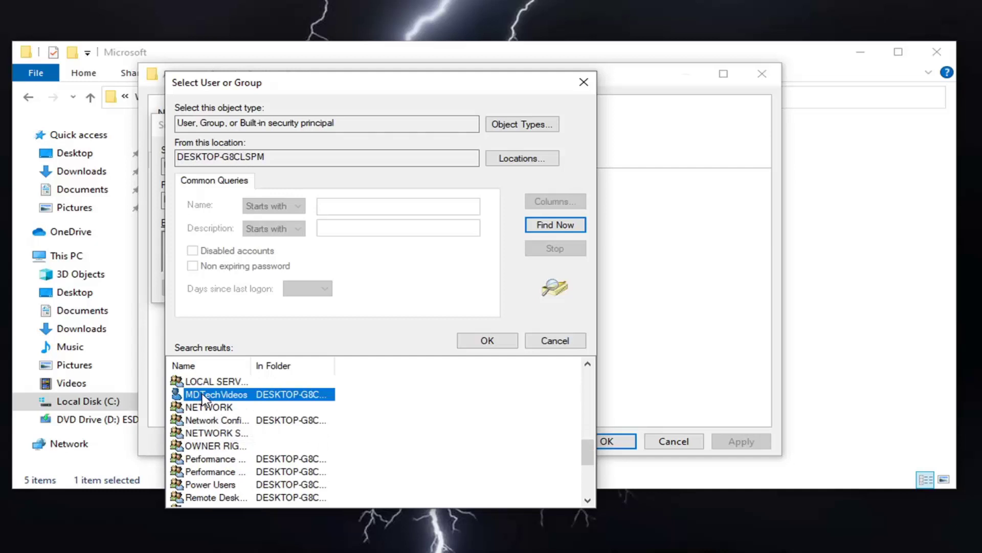
pyautogui.doubleClick(231, 398)
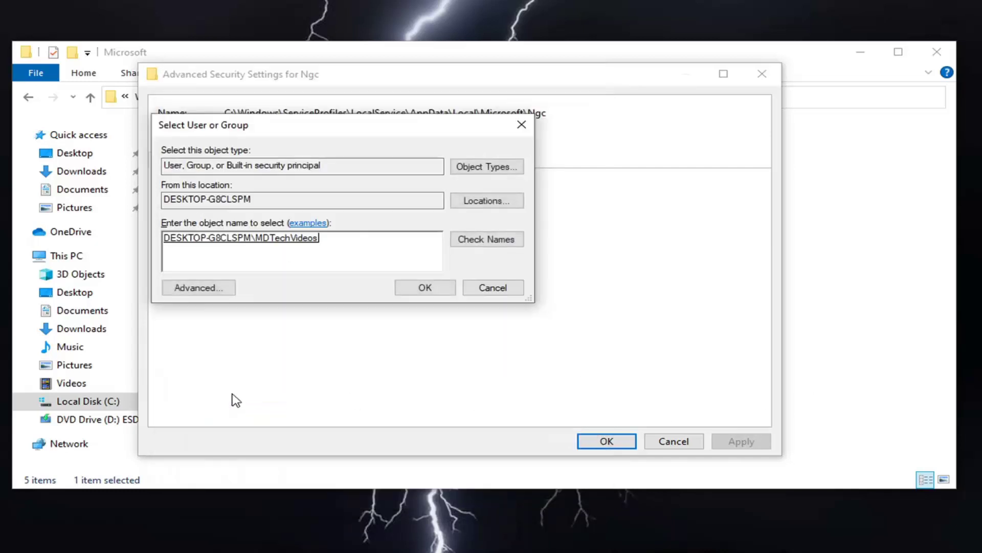
# Apply the user account as Ngc's owner, accept Full Control permissions, and close the security windows.
pyautogui.click(423, 288)
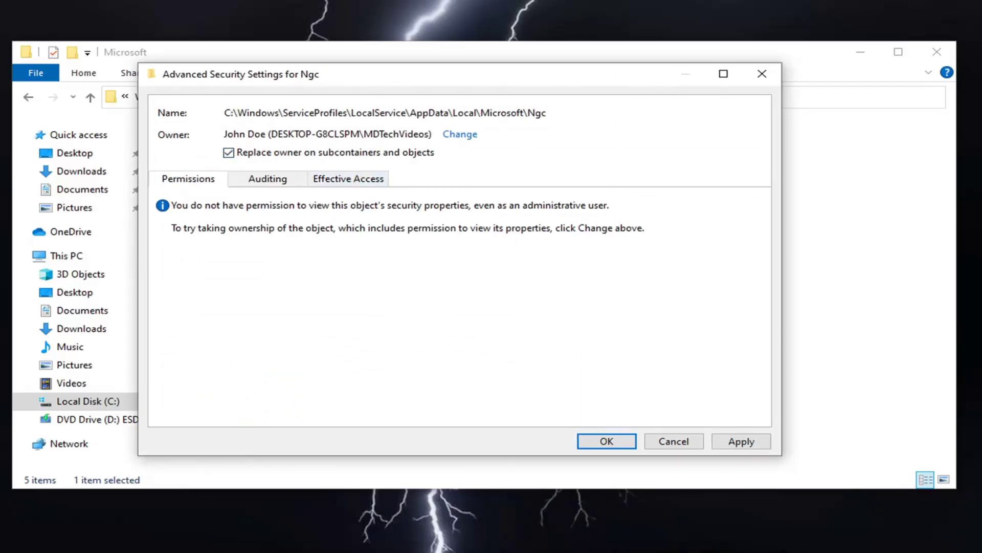
pyautogui.click(741, 441)
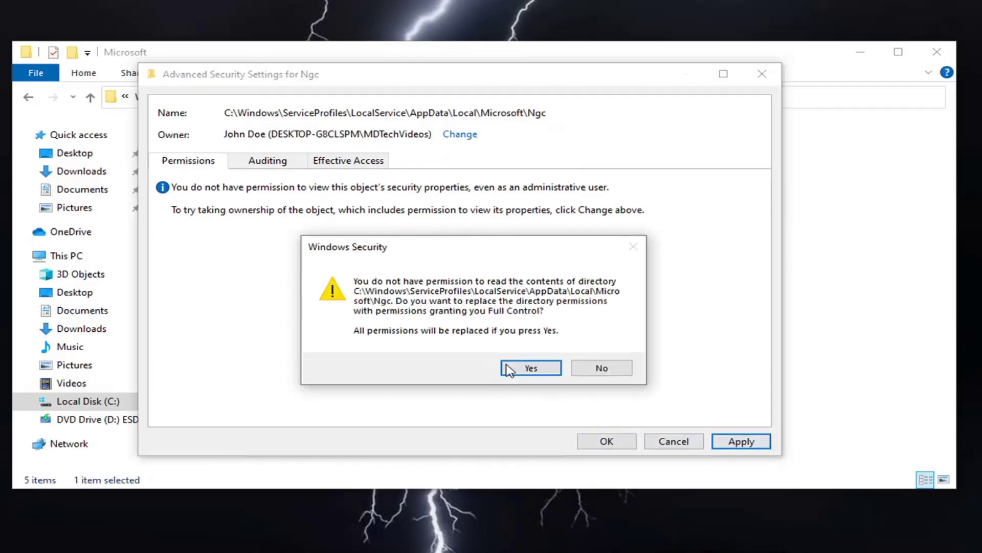
pyautogui.click(527, 368)
pyautogui.click(598, 354)
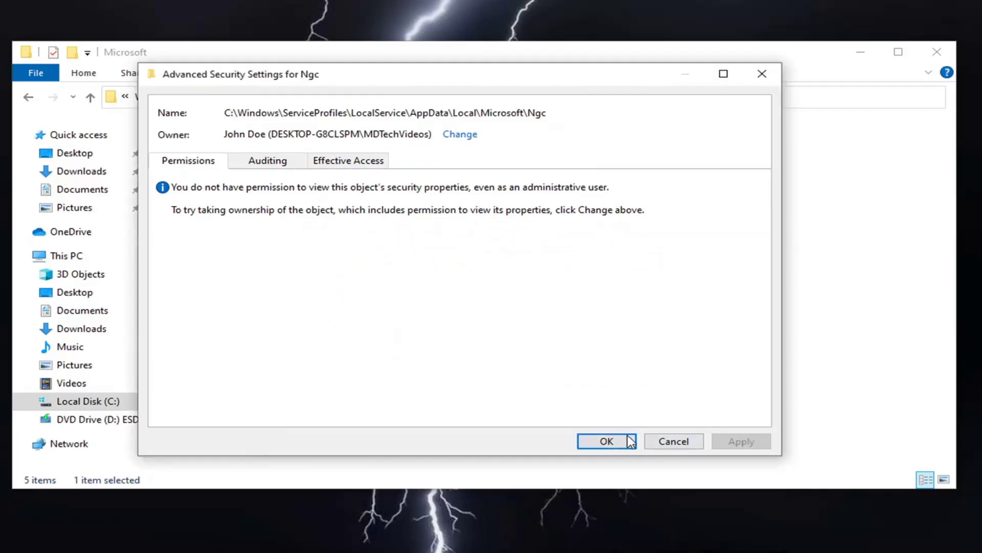
pyautogui.click(608, 441)
pyautogui.click(379, 434)
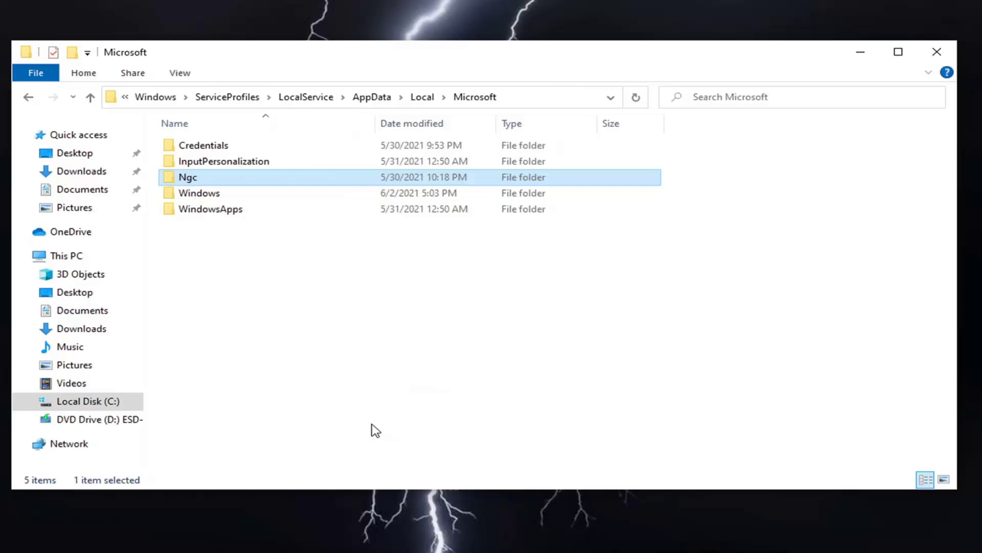
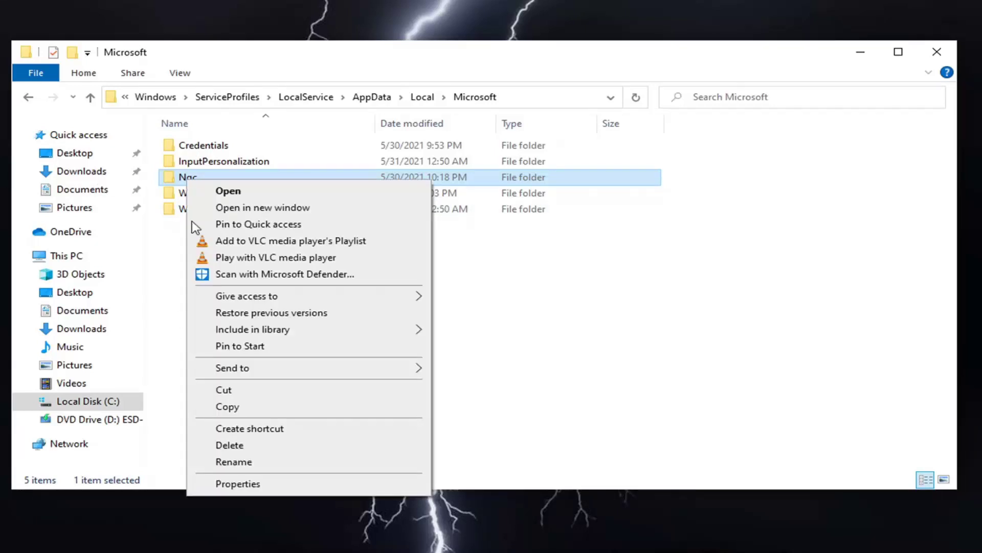
# Rename the Ngc folder under AppData\Local\Microsoft to Ngc.old.
pyautogui.click(245, 461)
pyautogui.press('End')
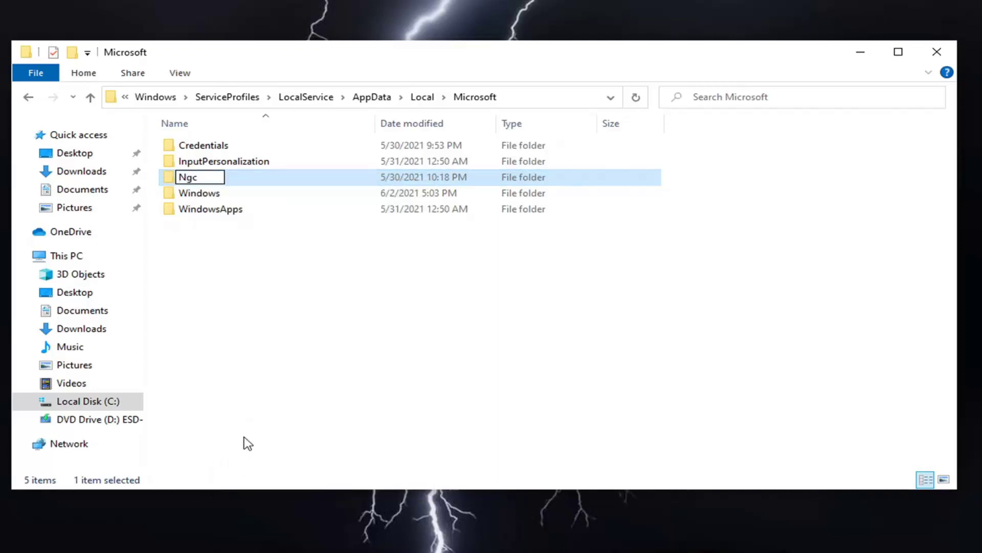
pyautogui.write('.old')
pyautogui.press('Return')
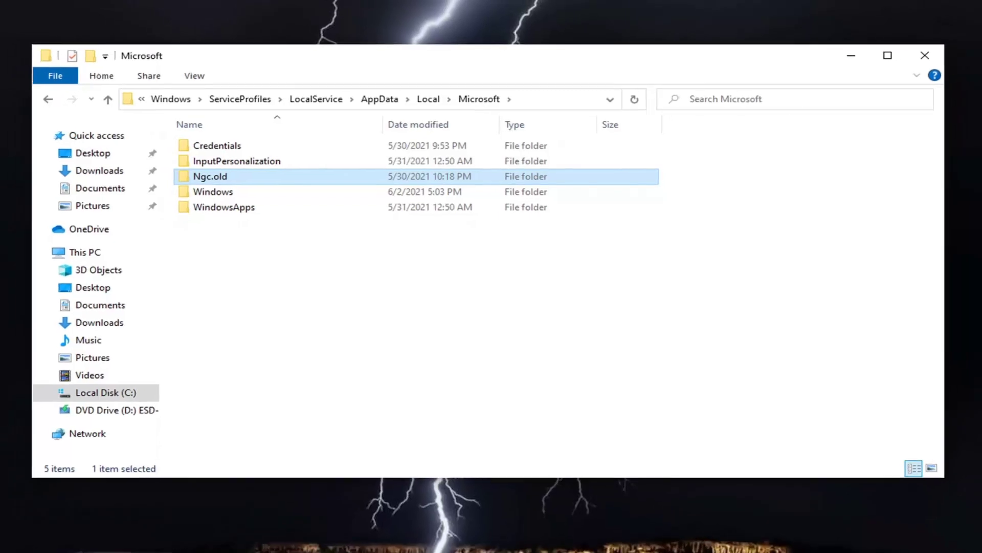
# Close File Explorer and restart the PC from the Start button's power menu.
pyautogui.click(937, 52)
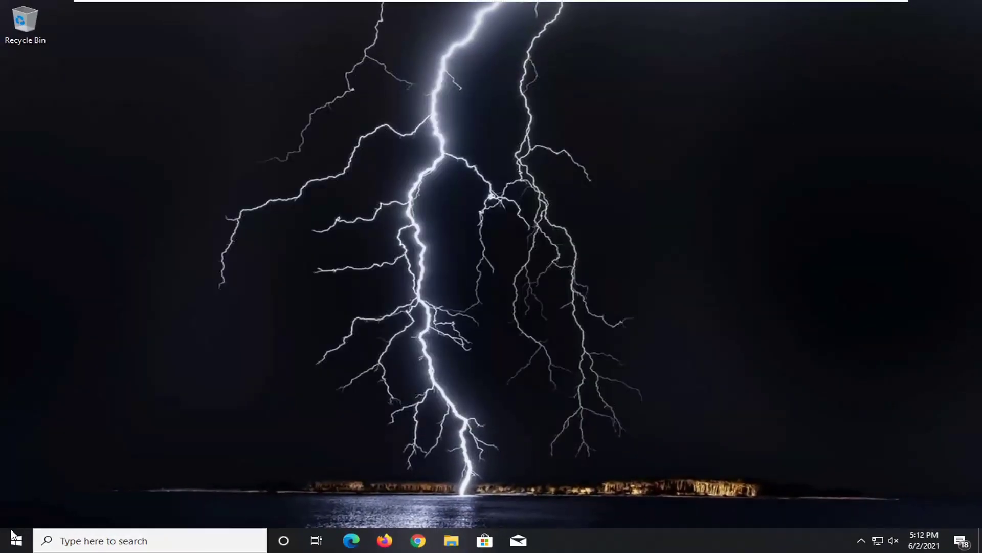
pyautogui.rightClick(14, 538)
pyautogui.moveTo(181, 507)
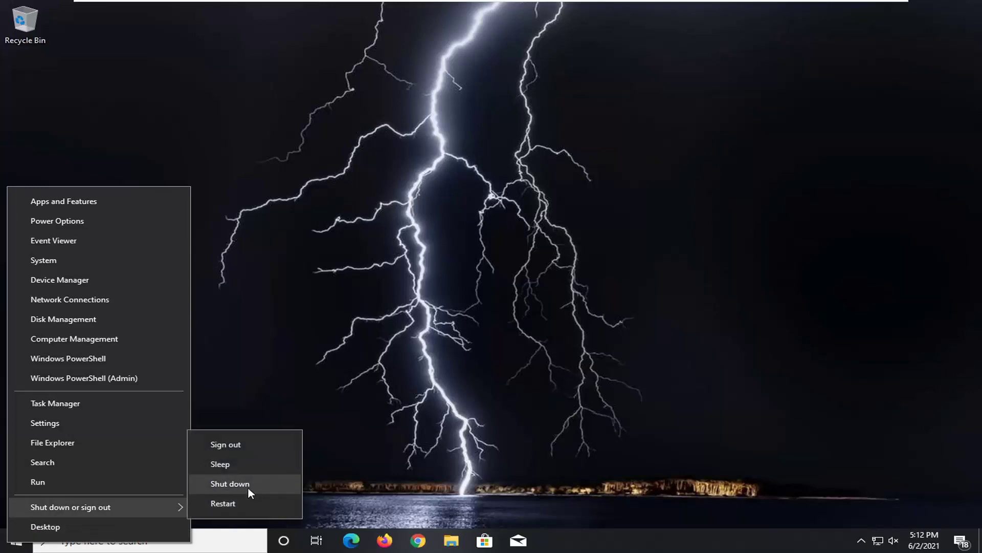
pyautogui.click(211, 504)
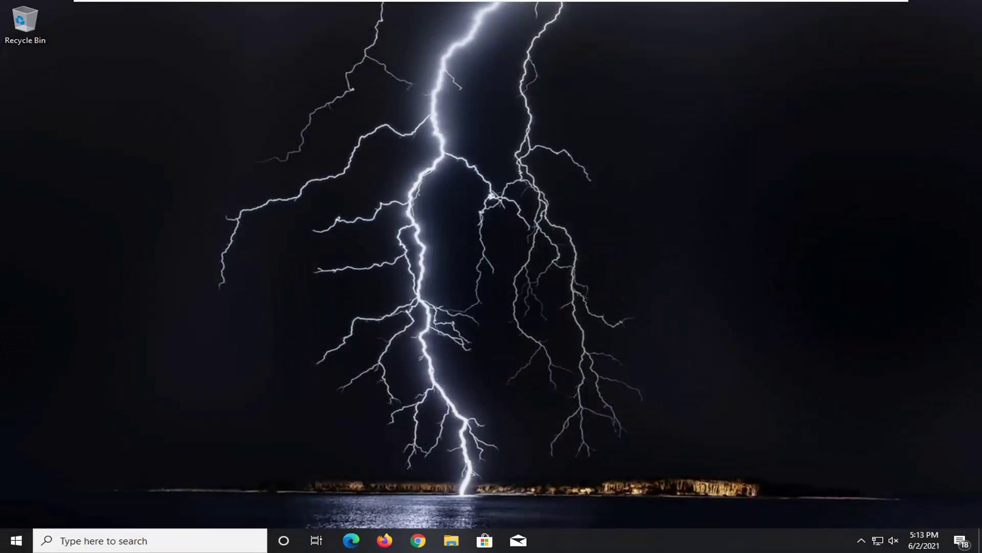
# Launch Windows Settings from the Start menu's left rail.
pyautogui.click(8, 546)
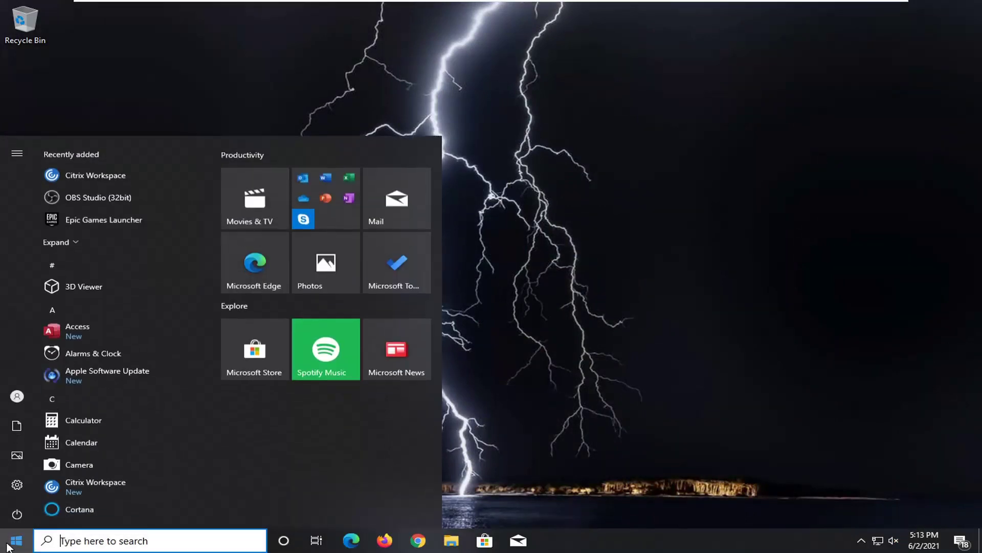
pyautogui.moveTo(39, 480)
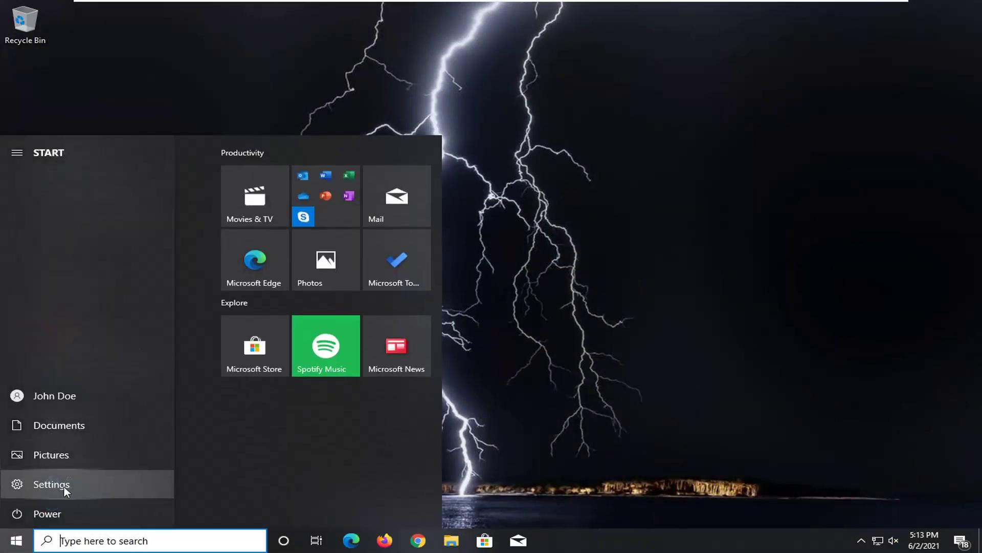
pyautogui.click(35, 484)
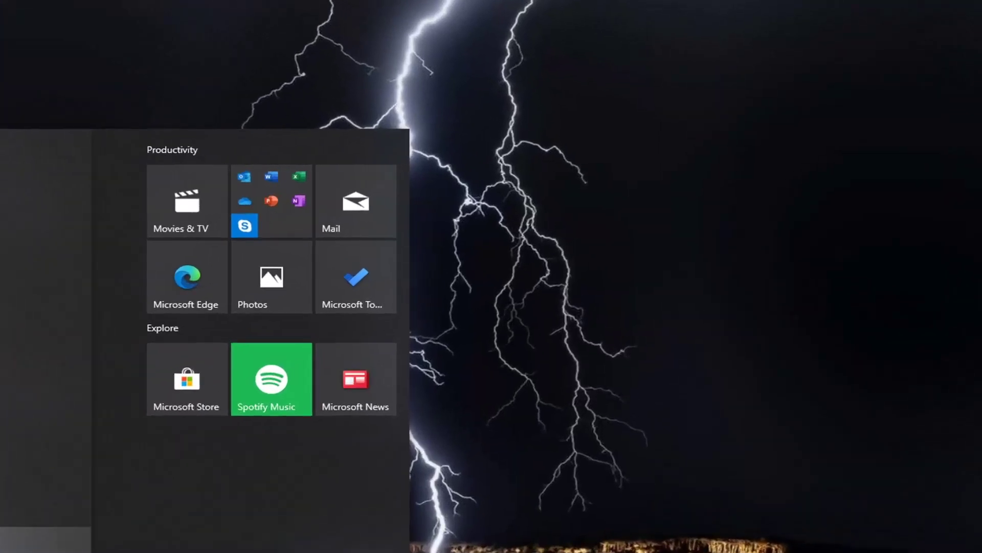
# Go to Accounts > Sign-in options and expand Windows Hello PIN, which needs a password first.
pyautogui.click(45, 539)
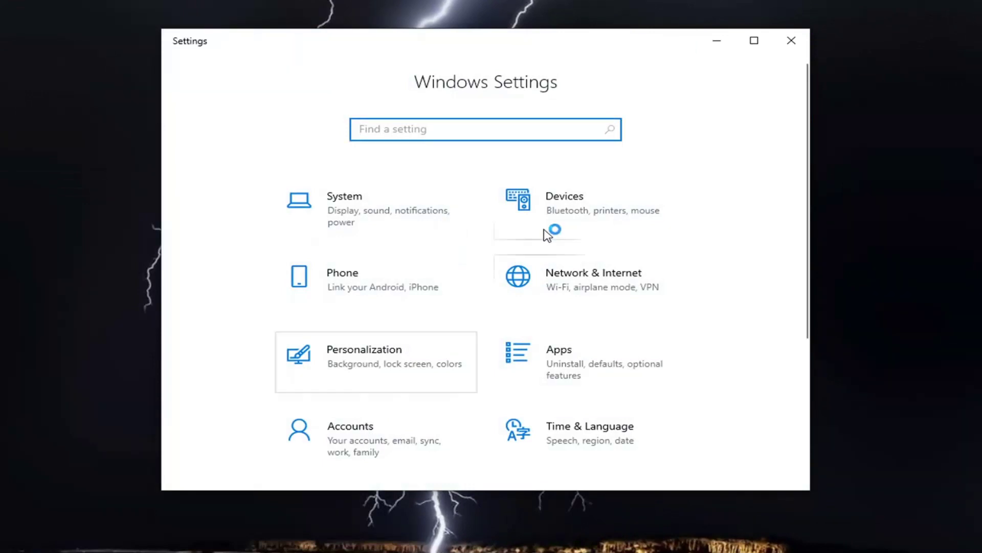
pyautogui.click(343, 438)
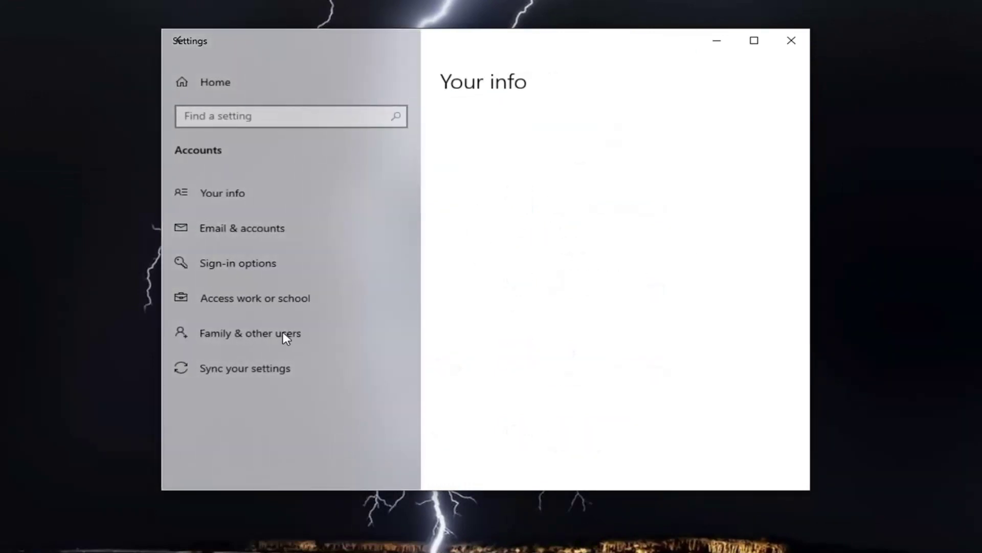
pyautogui.click(228, 266)
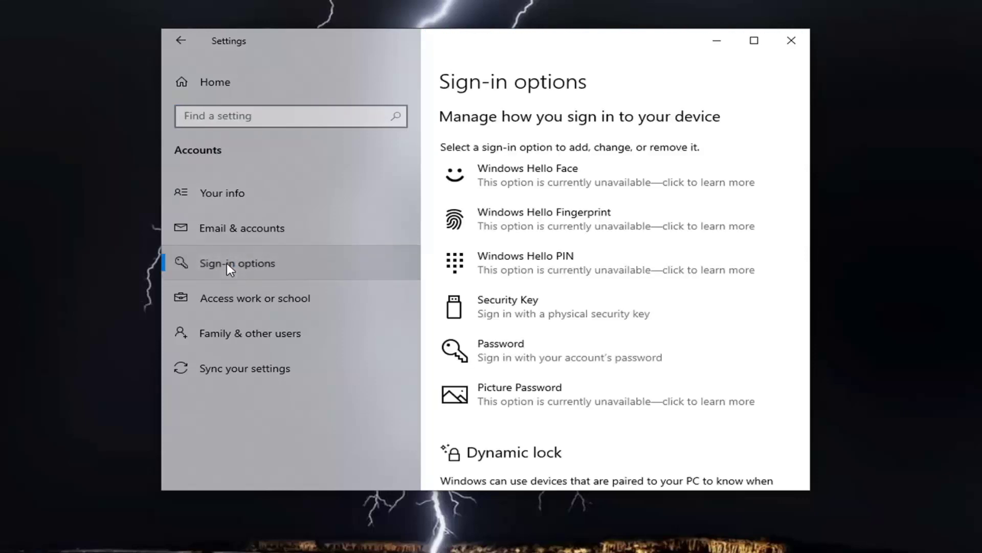
pyautogui.click(580, 274)
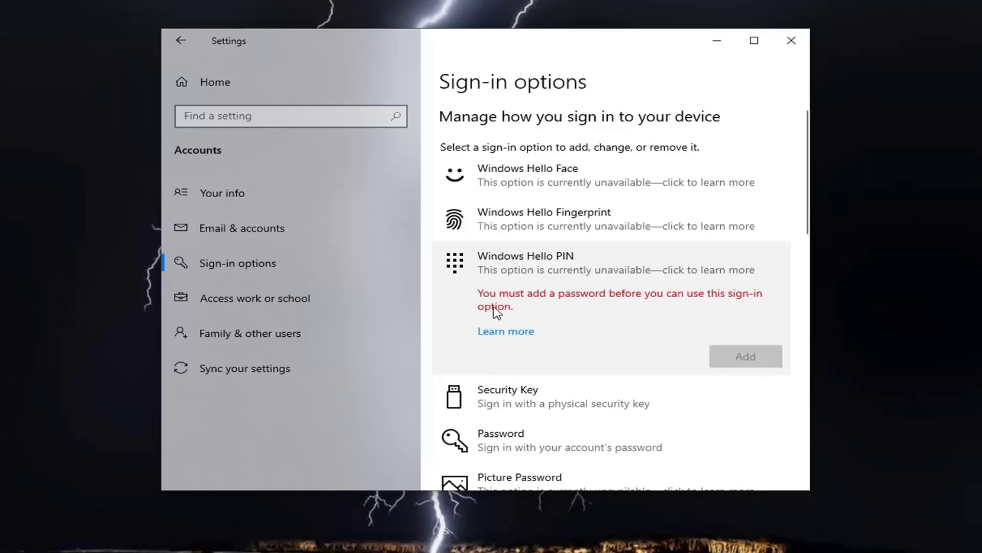